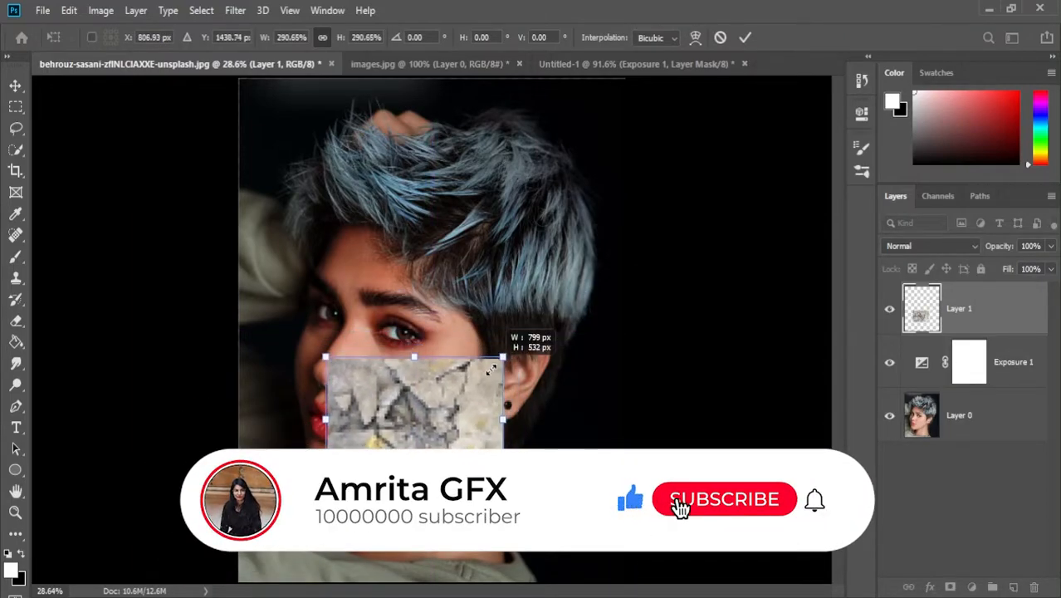
Step: Scale the cracked stone texture to about 245%, rotate it about -8.3°, and position it over the cheek
{"action": "left_click_drag", "start_coordinate": [419, 449], "coordinate": [446, 428]}
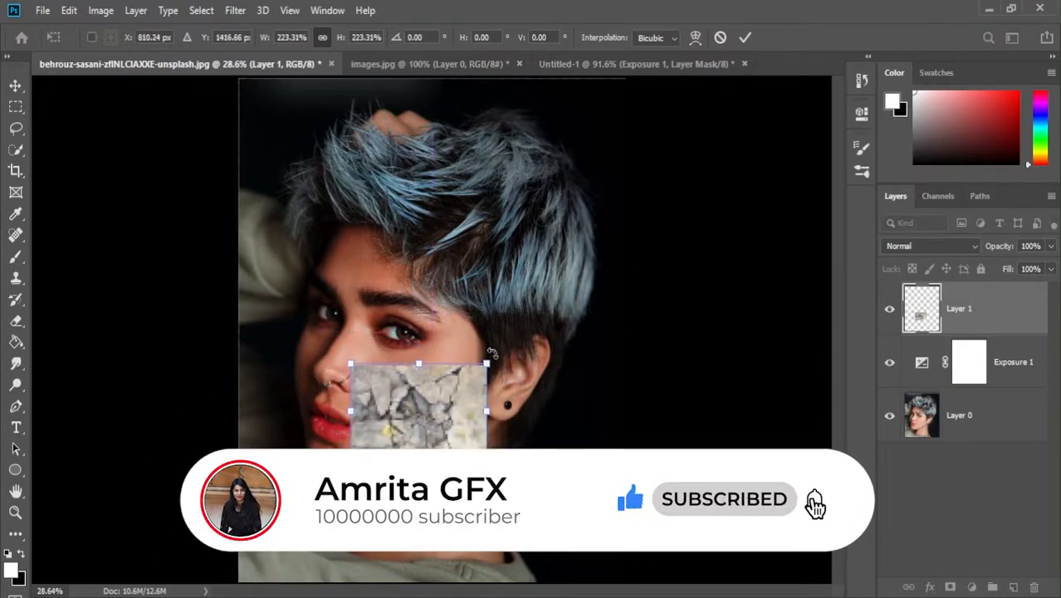
{"action": "left_click_drag", "start_coordinate": [492, 353], "coordinate": [472, 333]}
{"action": "left_click_drag", "start_coordinate": [389, 430], "coordinate": [429, 451]}
{"action": "left_click_drag", "start_coordinate": [479, 308], "coordinate": [491, 342]}
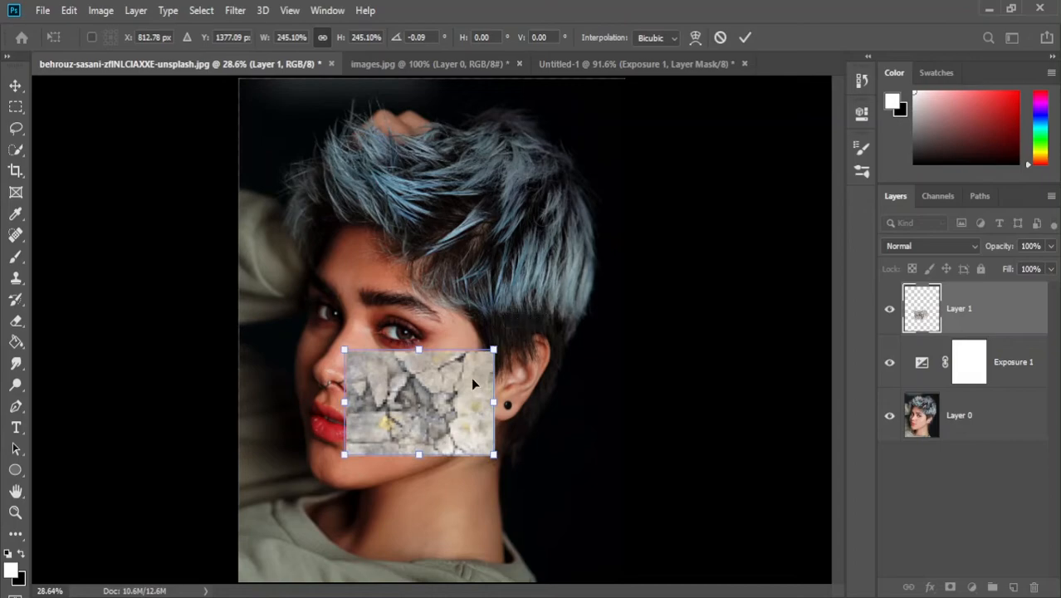
{"action": "left_click_drag", "start_coordinate": [460, 407], "coordinate": [465, 402]}
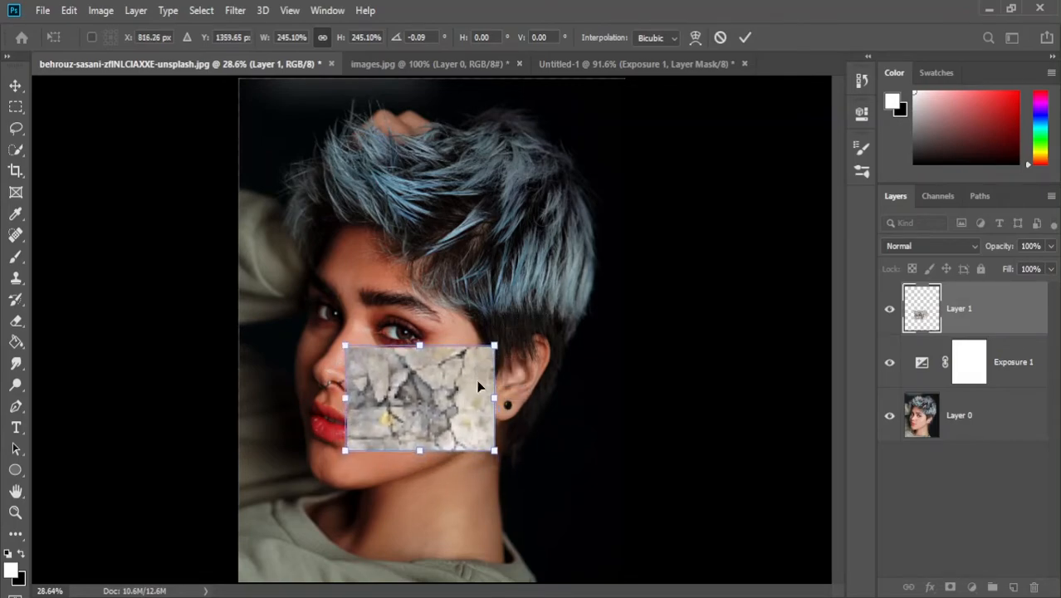
{"action": "left_click_drag", "start_coordinate": [504, 335], "coordinate": [499, 324]}
{"action": "left_click_drag", "start_coordinate": [434, 391], "coordinate": [439, 402]}
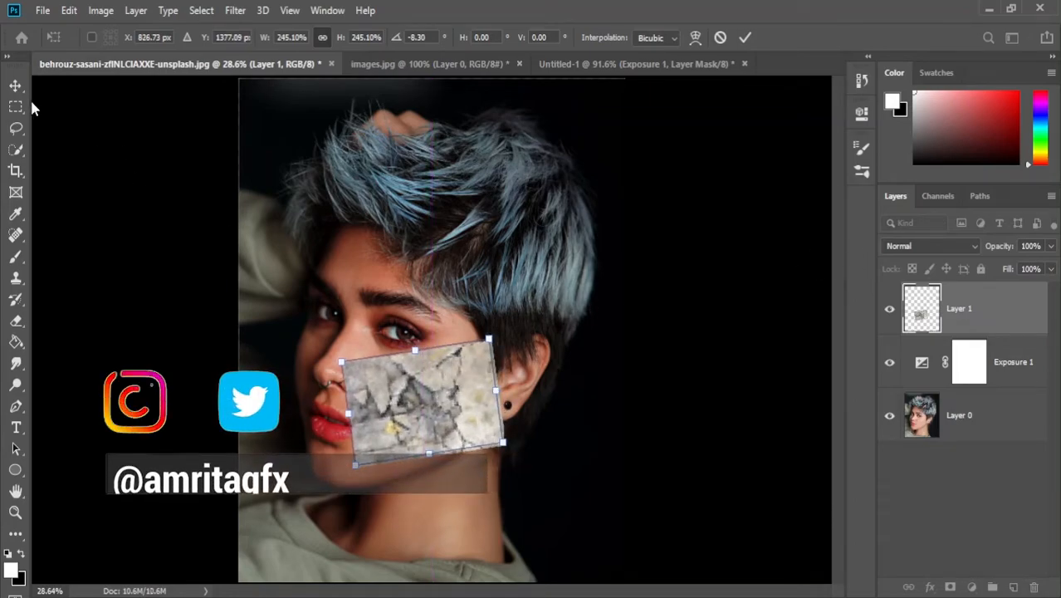
{"action": "key", "text": "Return"}
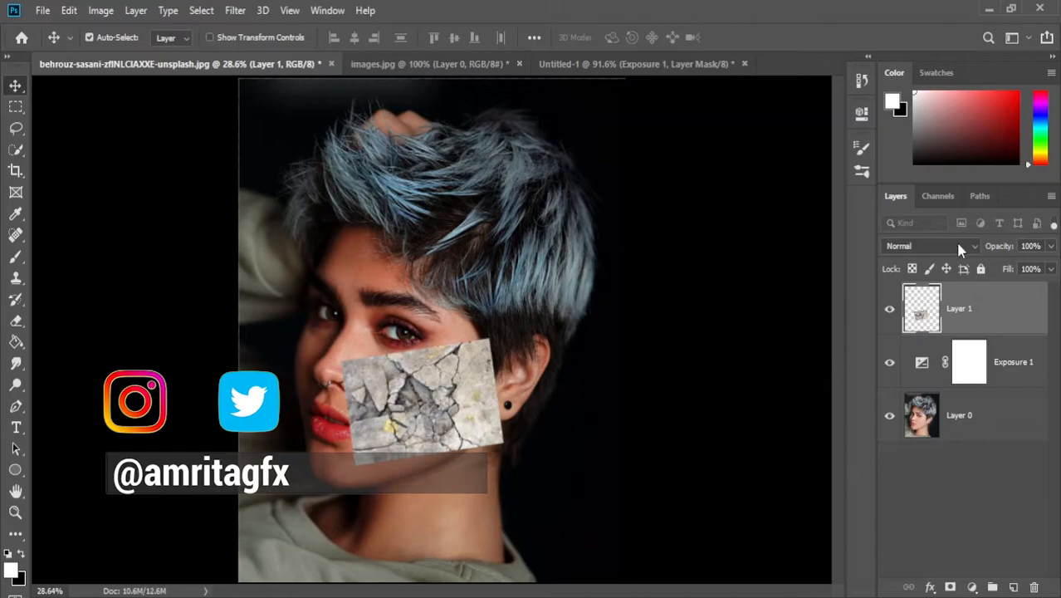
Step: Set the cheek texture's blend mode to Luminosity and erase along its ear-side edge at 12% Eraser opacity
{"action": "left_click", "coordinate": [972, 245]}
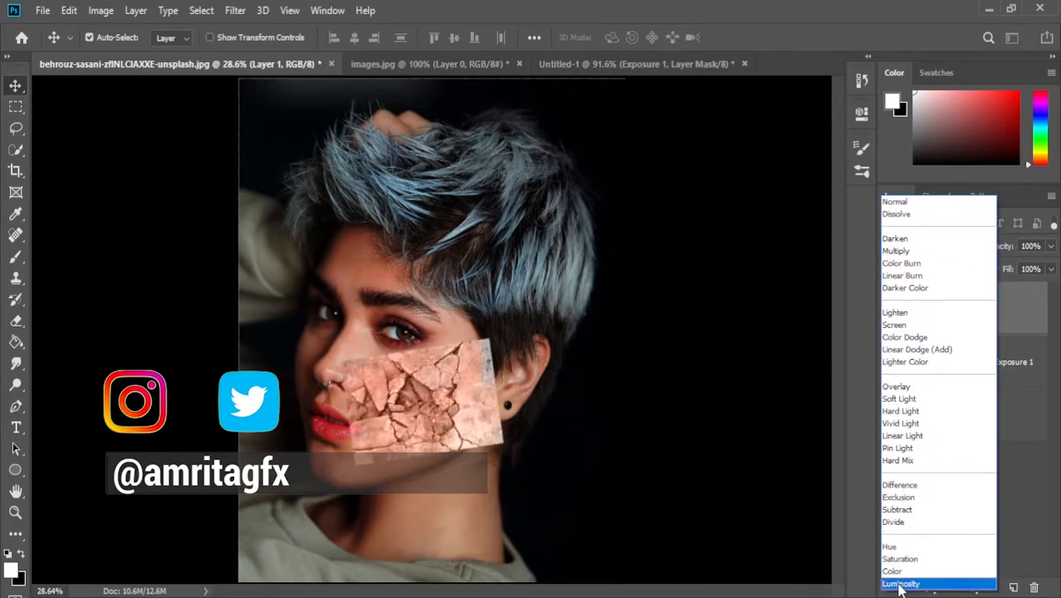
{"action": "left_click", "coordinate": [900, 584]}
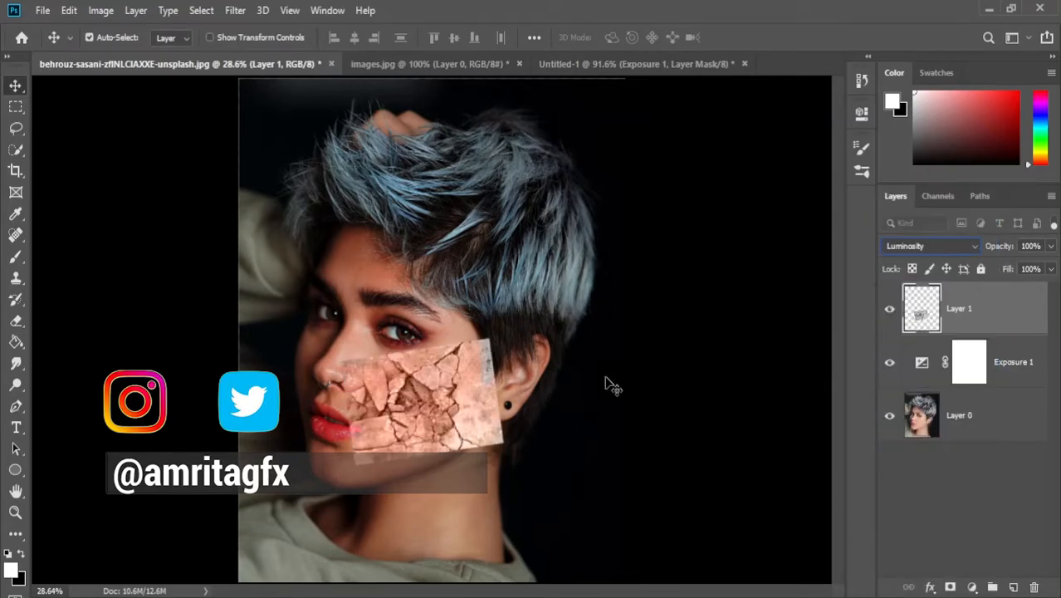
{"action": "left_click", "coordinate": [20, 322]}
{"action": "mouse_move", "coordinate": [491, 340]}
{"action": "left_mouse_down"}
{"action": "mouse_move", "coordinate": [507, 401]}
{"action": "mouse_move", "coordinate": [496, 432]}
{"action": "left_mouse_up"}
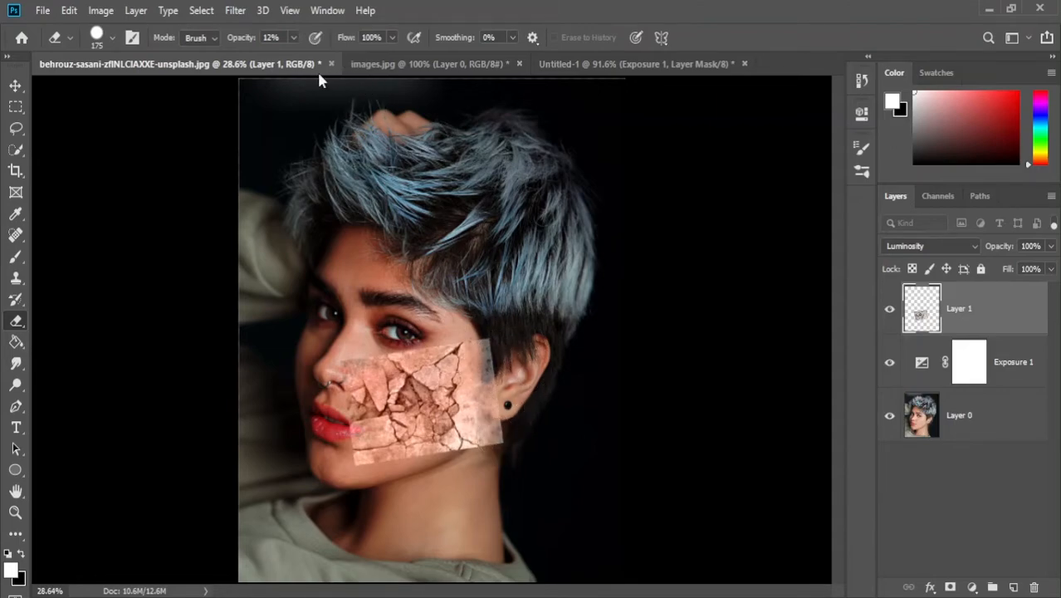
Step: Raise the Eraser opacity to 28% and erase the texture's hard borders along the ear, under the eye and at the jaw
{"action": "left_click", "coordinate": [293, 38]}
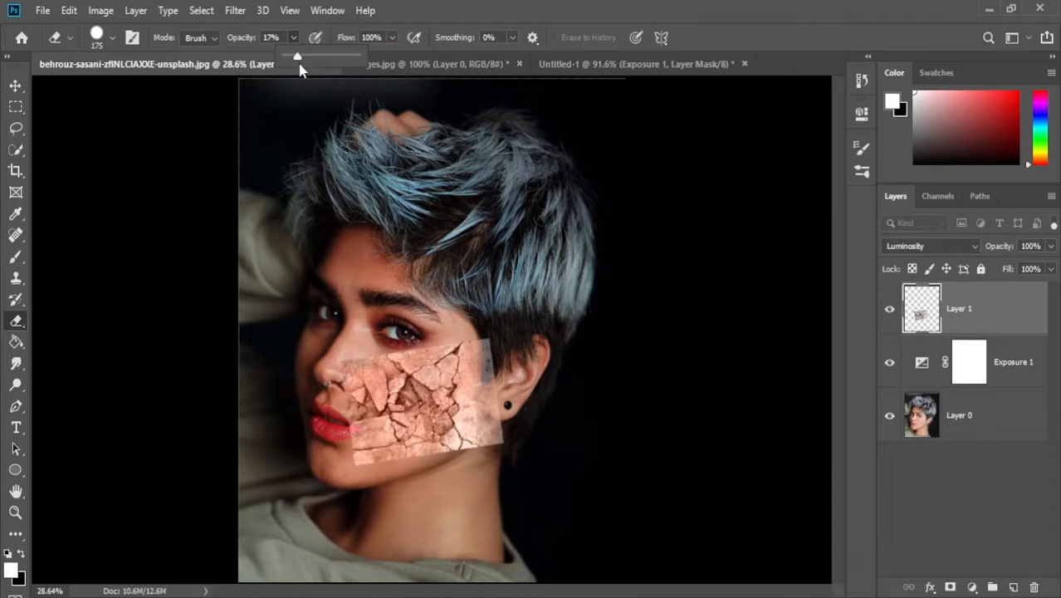
{"action": "left_click_drag", "start_coordinate": [304, 67], "coordinate": [307, 67]}
{"action": "mouse_move", "coordinate": [498, 328]}
{"action": "left_mouse_down"}
{"action": "mouse_move", "coordinate": [493, 351]}
{"action": "mouse_move", "coordinate": [489, 330]}
{"action": "mouse_move", "coordinate": [505, 449]}
{"action": "mouse_move", "coordinate": [485, 402]}
{"action": "left_mouse_up"}
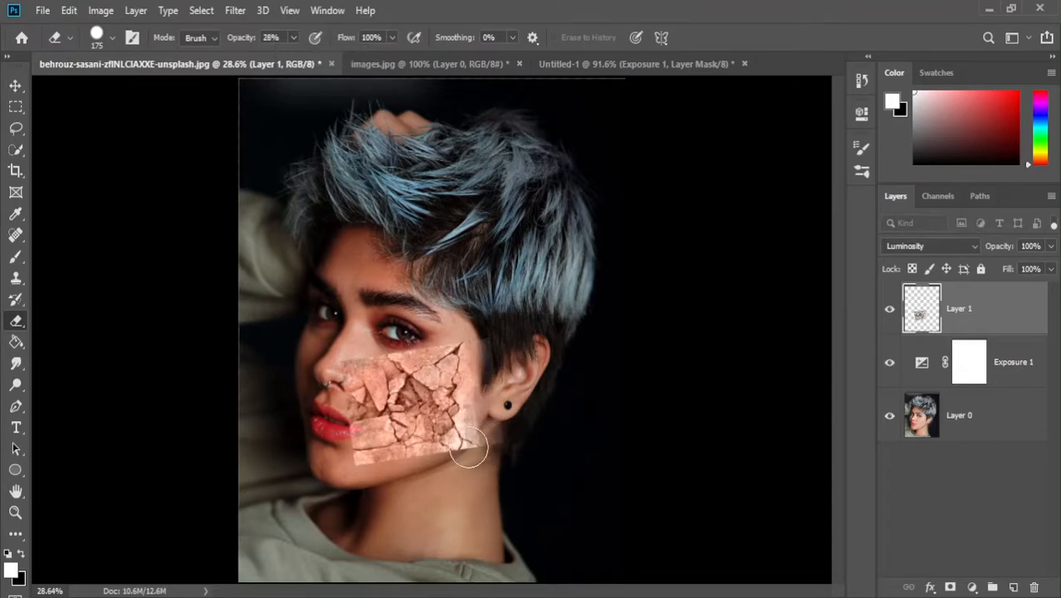
{"action": "scroll", "coordinate": [305, 424], "scroll_direction": "up", "scroll_amount": 3}
{"action": "mouse_move", "coordinate": [365, 300]}
{"action": "left_mouse_down"}
{"action": "mouse_move", "coordinate": [337, 367]}
{"action": "mouse_move", "coordinate": [351, 399]}
{"action": "mouse_move", "coordinate": [348, 344]}
{"action": "mouse_move", "coordinate": [366, 284]}
{"action": "mouse_move", "coordinate": [438, 255]}
{"action": "mouse_move", "coordinate": [409, 281]}
{"action": "mouse_move", "coordinate": [419, 267]}
{"action": "mouse_move", "coordinate": [540, 238]}
{"action": "mouse_move", "coordinate": [518, 252]}
{"action": "left_mouse_up"}
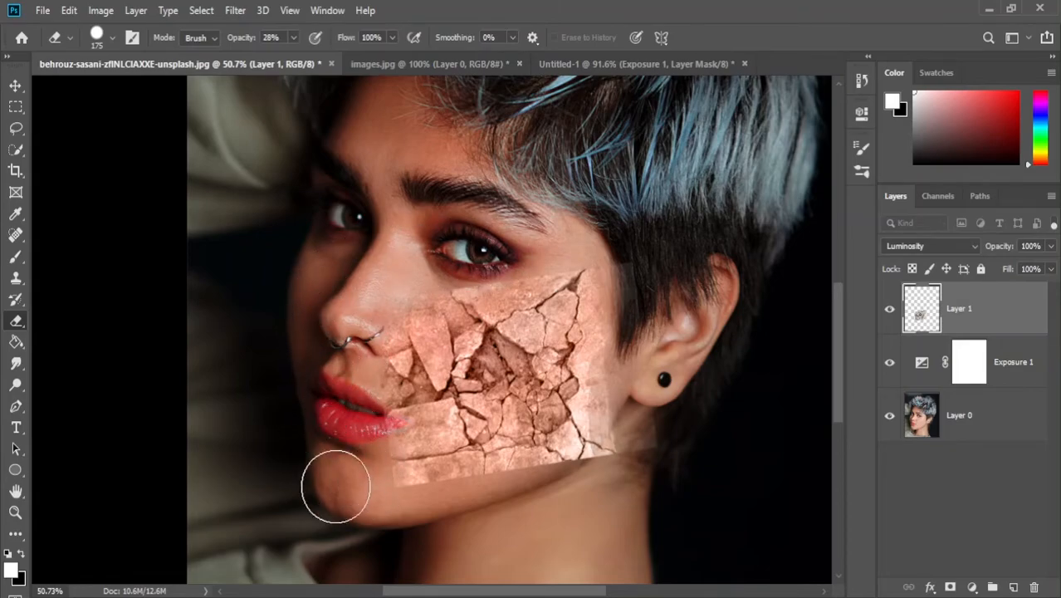
{"action": "mouse_move", "coordinate": [600, 481]}
{"action": "left_mouse_down"}
{"action": "mouse_move", "coordinate": [635, 278]}
{"action": "mouse_move", "coordinate": [623, 369]}
{"action": "mouse_move", "coordinate": [624, 301]}
{"action": "mouse_move", "coordinate": [633, 340]}
{"action": "mouse_move", "coordinate": [619, 446]}
{"action": "mouse_move", "coordinate": [636, 471]}
{"action": "mouse_move", "coordinate": [600, 503]}
{"action": "mouse_move", "coordinate": [423, 504]}
{"action": "mouse_move", "coordinate": [564, 505]}
{"action": "mouse_move", "coordinate": [518, 497]}
{"action": "left_mouse_up"}
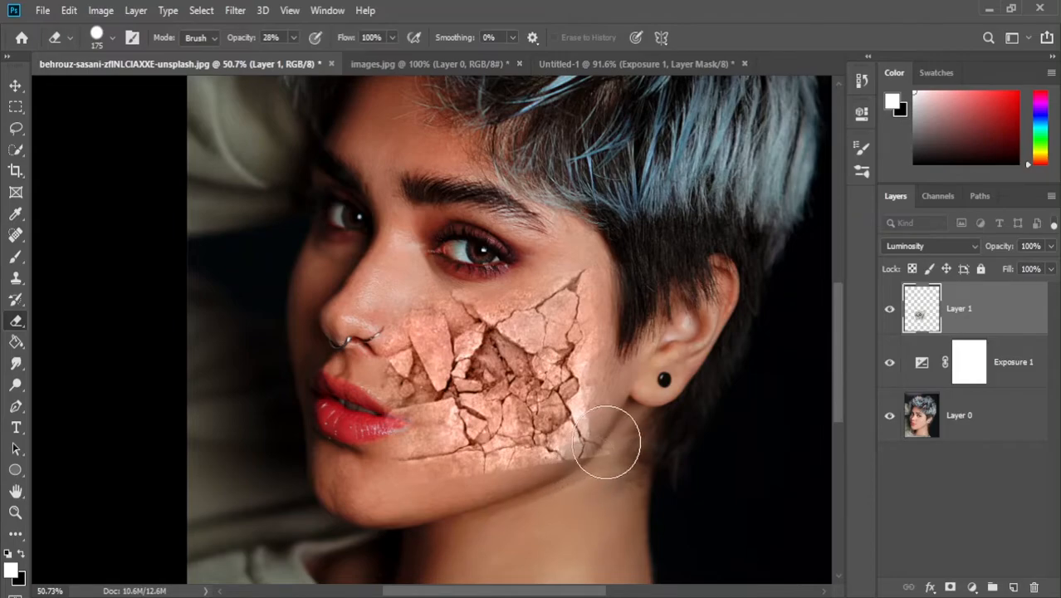
Step: Lower the Eraser opacity to 8% and gradually blend the cheek texture's edges into the skin near the lips and jawline
{"action": "left_click", "coordinate": [294, 38]}
{"action": "left_click_drag", "start_coordinate": [296, 57], "coordinate": [285, 60]}
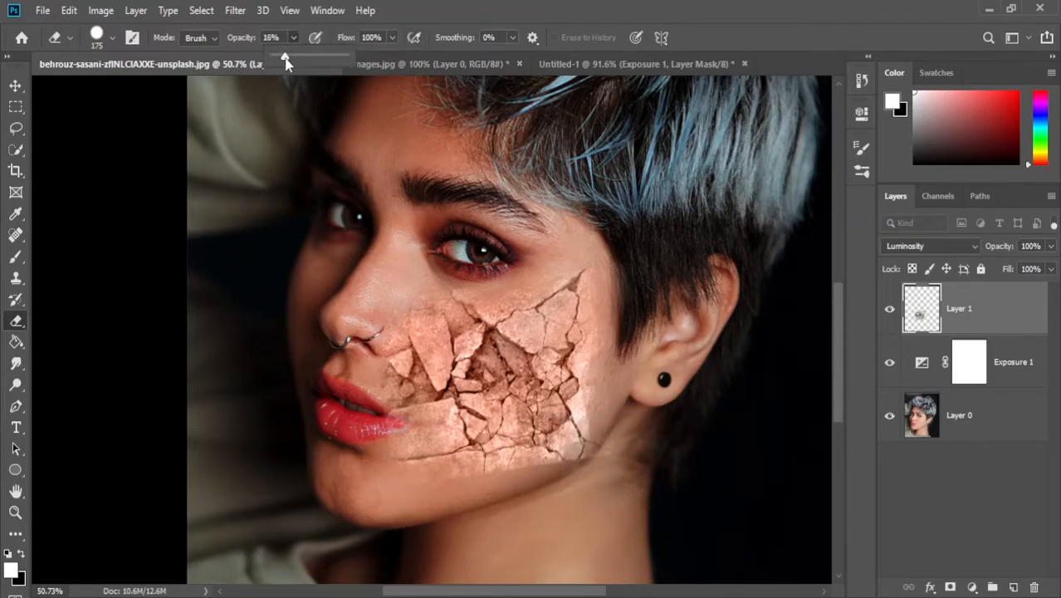
{"action": "mouse_move", "coordinate": [388, 364]}
{"action": "left_mouse_down"}
{"action": "mouse_move", "coordinate": [374, 406]}
{"action": "mouse_move", "coordinate": [394, 462]}
{"action": "mouse_move", "coordinate": [414, 478]}
{"action": "mouse_move", "coordinate": [429, 446]}
{"action": "mouse_move", "coordinate": [443, 476]}
{"action": "left_mouse_up"}
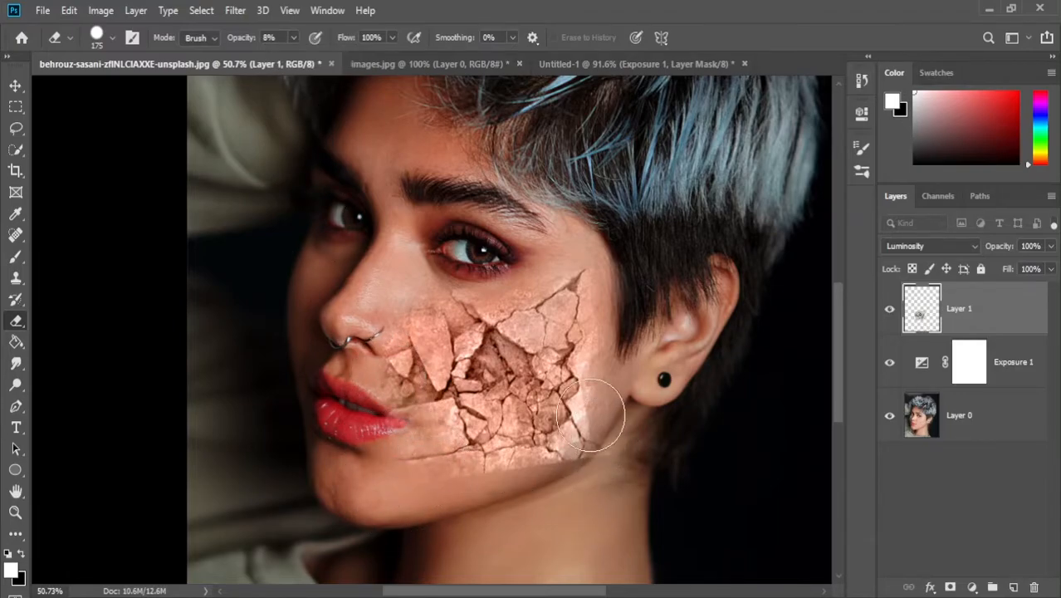
{"action": "mouse_move", "coordinate": [367, 435]}
{"action": "left_mouse_down"}
{"action": "mouse_move", "coordinate": [376, 428]}
{"action": "mouse_move", "coordinate": [370, 404]}
{"action": "mouse_move", "coordinate": [377, 430]}
{"action": "left_mouse_up"}
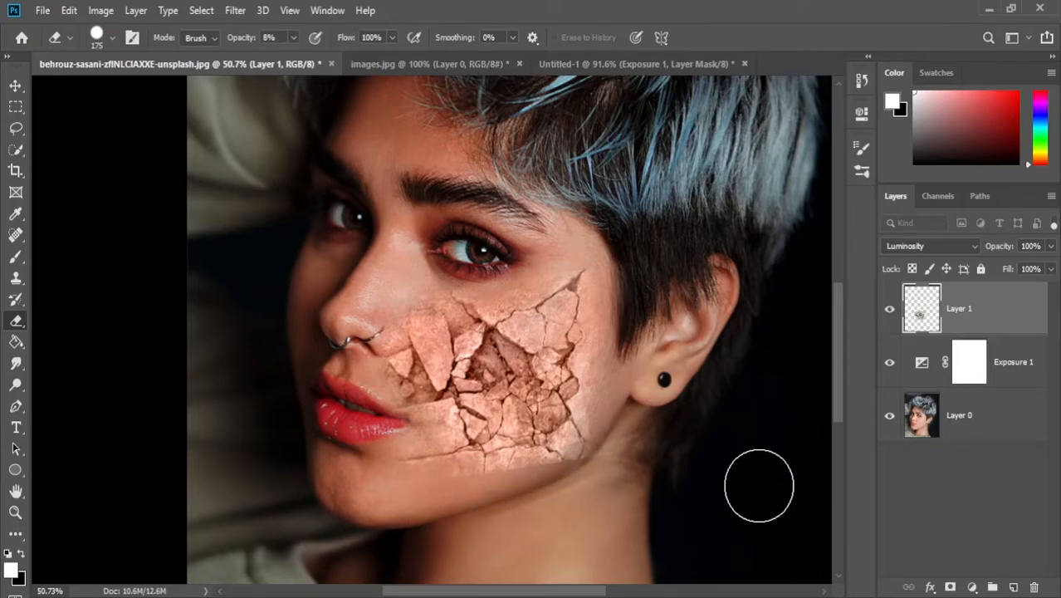
{"action": "scroll", "coordinate": [380, 495], "scroll_direction": "down", "scroll_amount": 5}
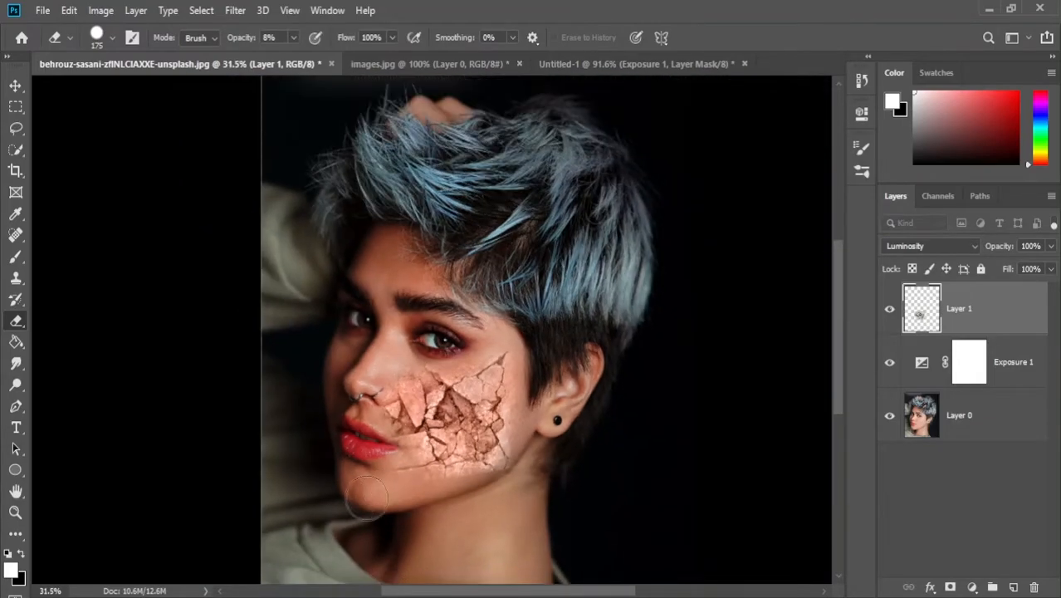
{"action": "scroll", "coordinate": [298, 476], "scroll_direction": "up", "scroll_amount": 2}
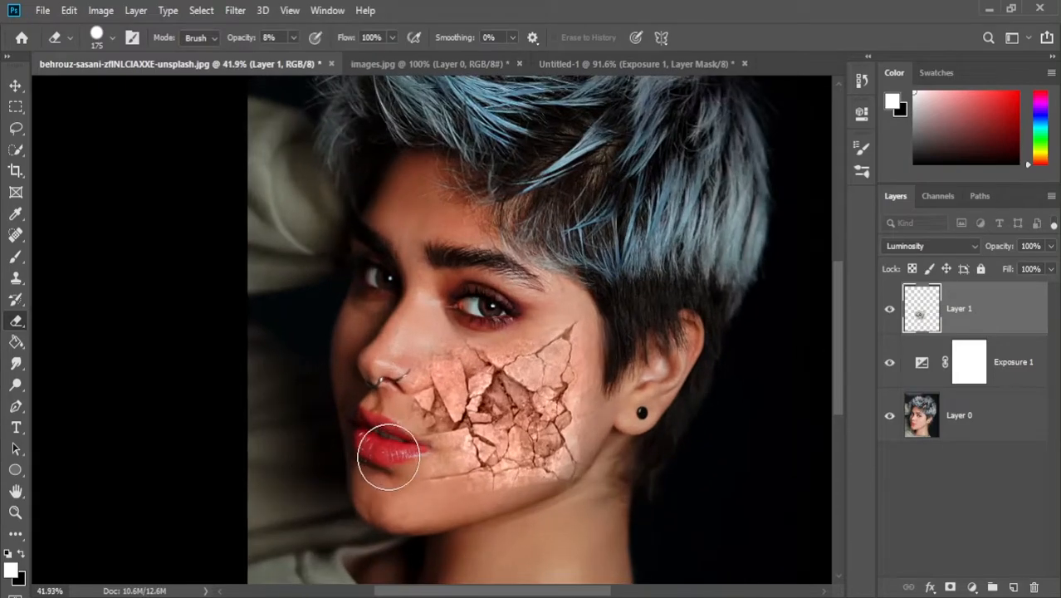
{"action": "scroll", "coordinate": [387, 445], "scroll_direction": "up", "scroll_amount": 2}
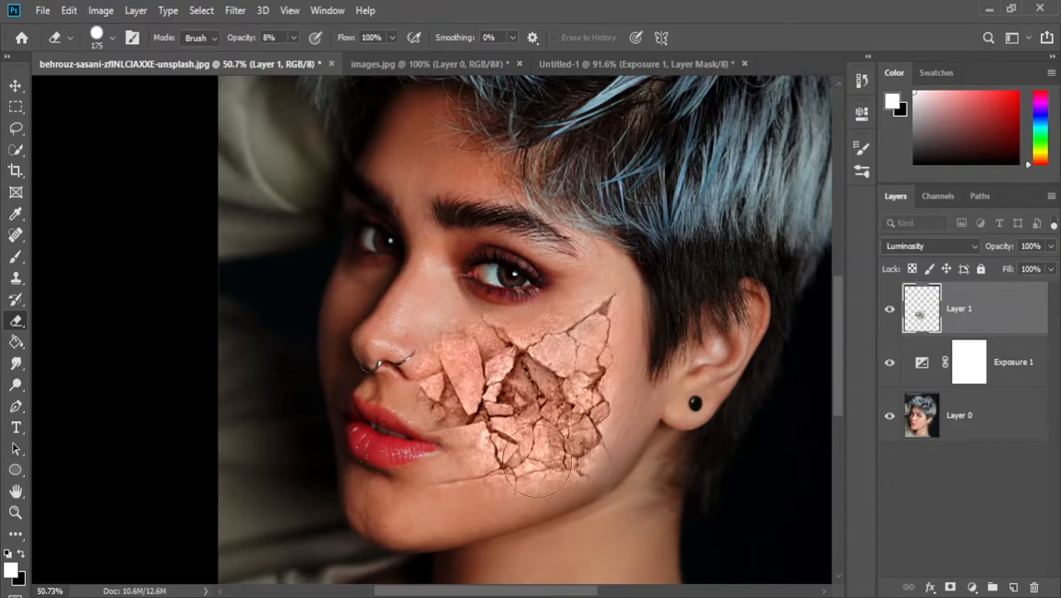
{"action": "scroll", "coordinate": [515, 463], "scroll_direction": "down", "scroll_amount": 1}
{"action": "scroll", "coordinate": [574, 512], "scroll_direction": "up", "scroll_amount": 4}
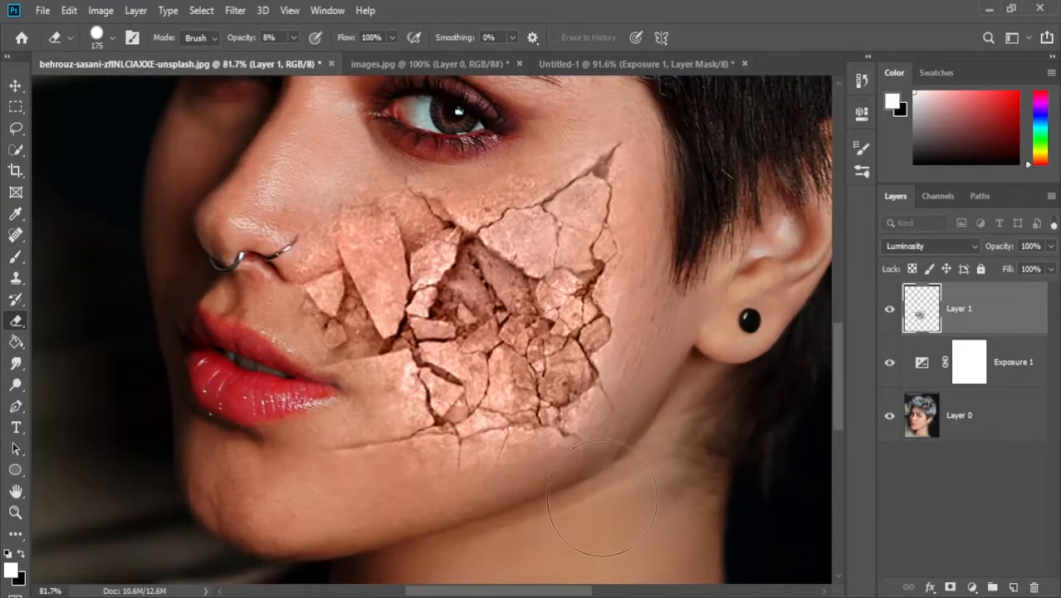
{"action": "scroll", "coordinate": [608, 494], "scroll_direction": "down", "scroll_amount": 3}
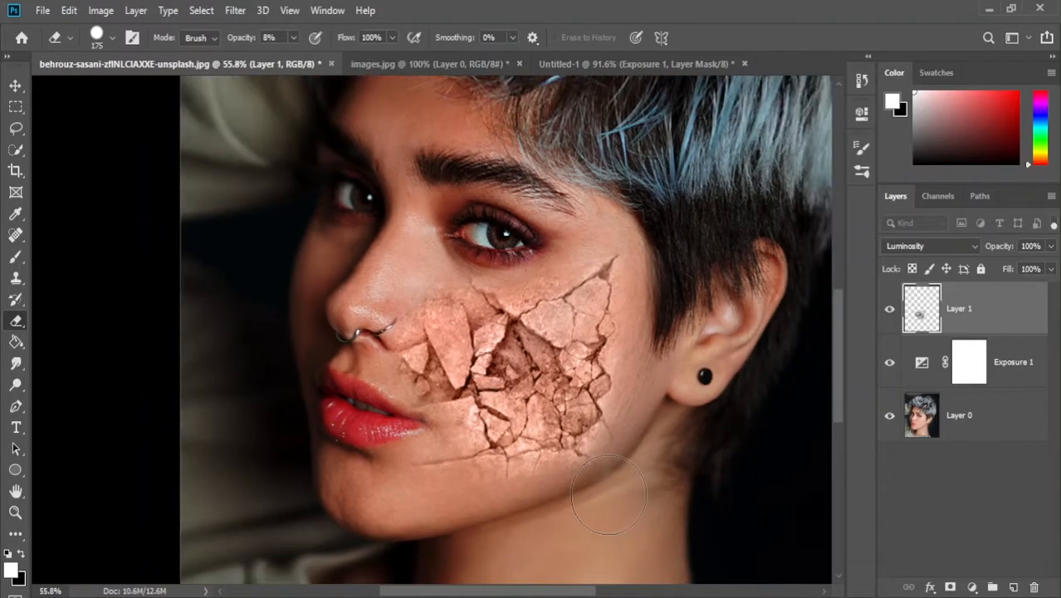
{"action": "scroll", "coordinate": [415, 261], "scroll_direction": "down", "scroll_amount": 3}
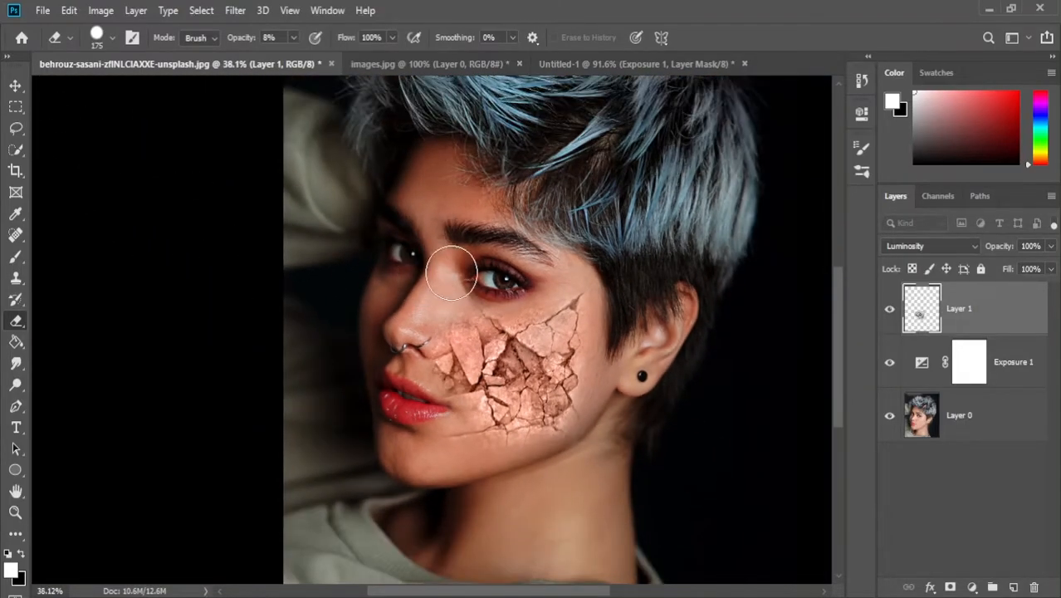
Step: Duplicate the cracked cheek texture and place the copy on the neck below the jaw
{"action": "key", "text": "v"}
{"action": "left_click_drag", "start_coordinate": [422, 421], "coordinate": [489, 481]}
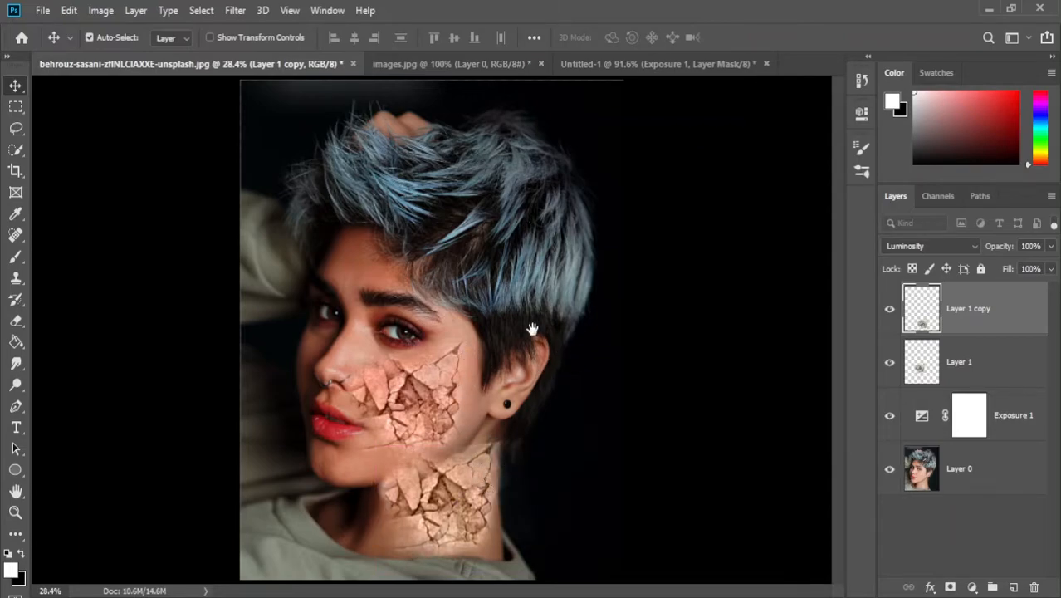
{"action": "left_click", "coordinate": [513, 311]}
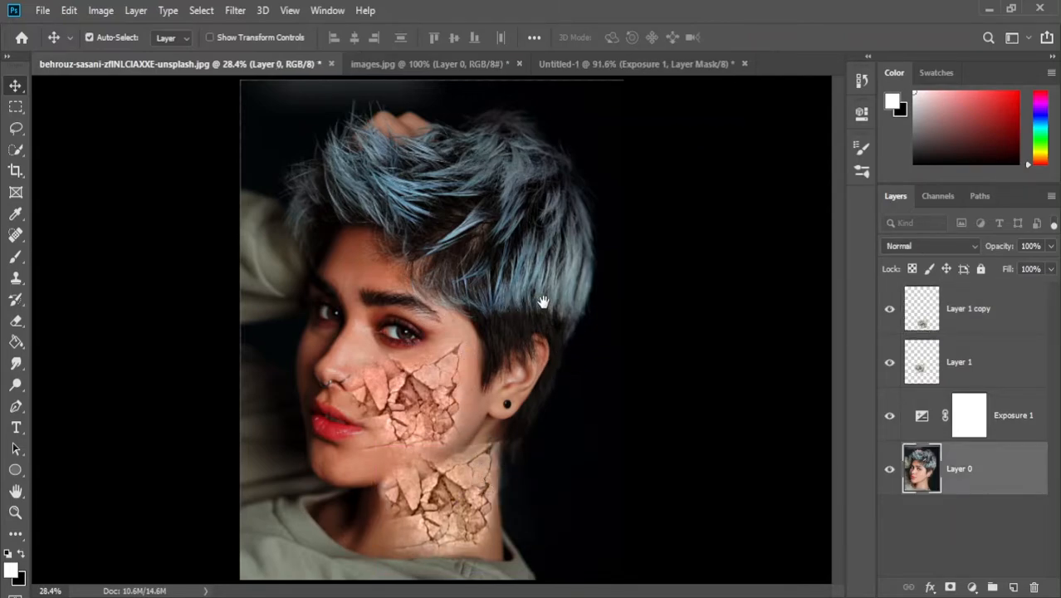
Step: Select the neck texture's layer and erase its edges along the jaw, nape and throat with the Eraser at 22% opacity, finishing at 8%
{"action": "scroll", "coordinate": [463, 526], "scroll_direction": "up", "scroll_amount": 3}
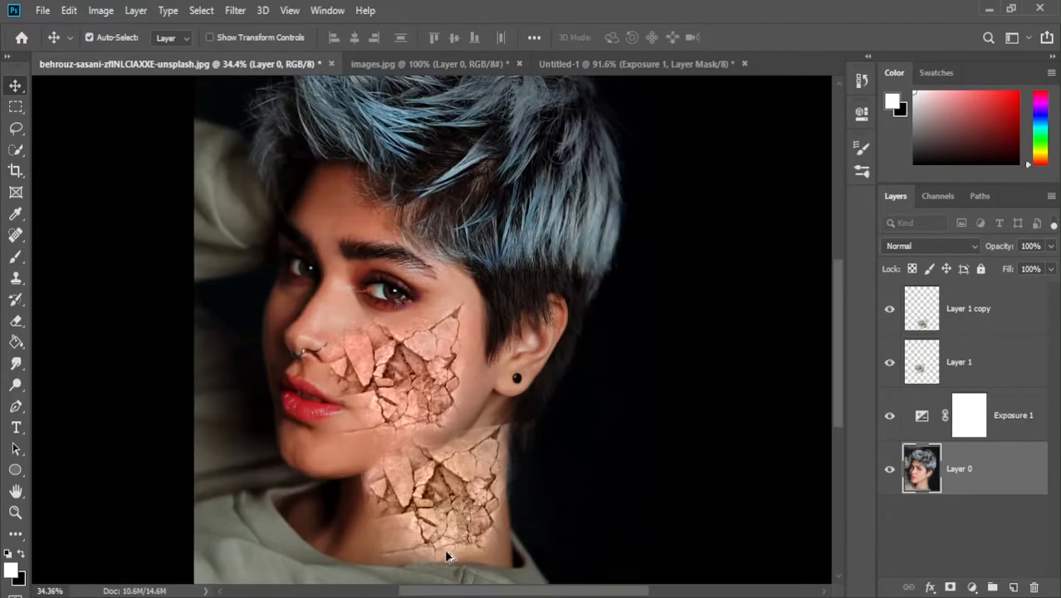
{"action": "left_click", "coordinate": [18, 322]}
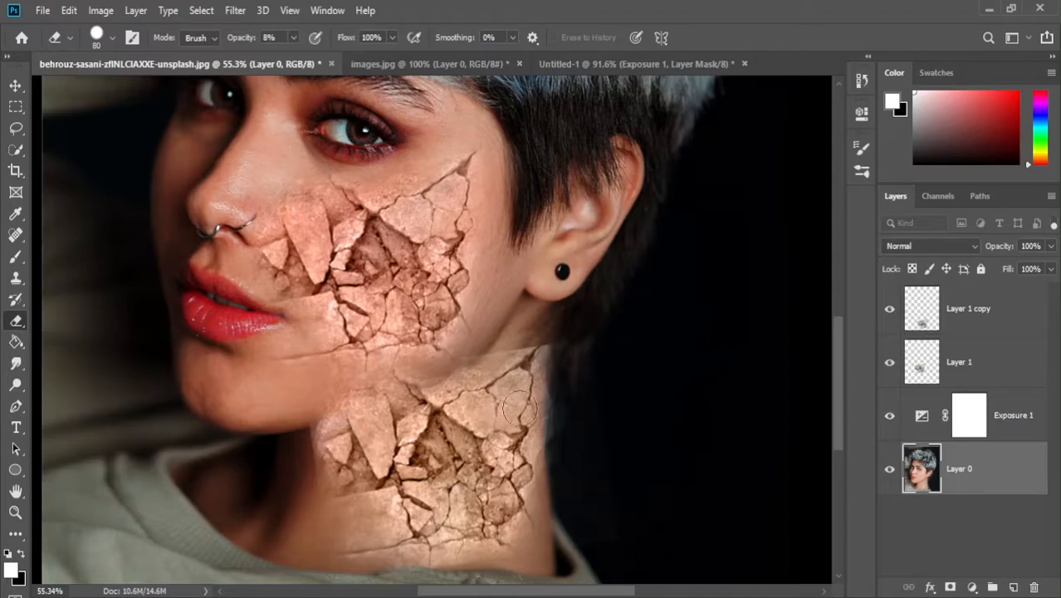
{"action": "left_click", "coordinate": [17, 87]}
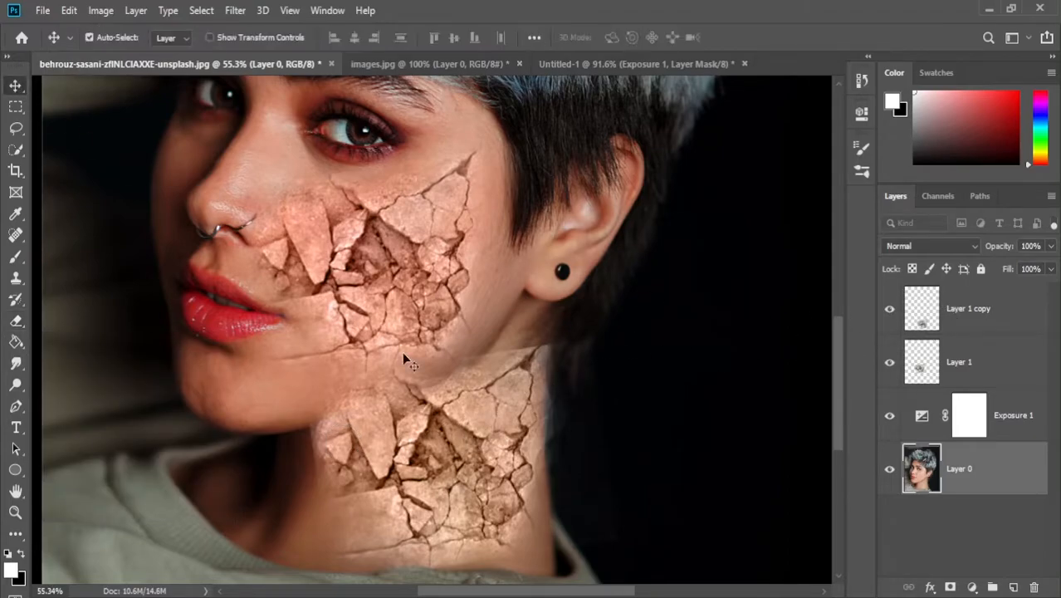
{"action": "left_click", "coordinate": [521, 404]}
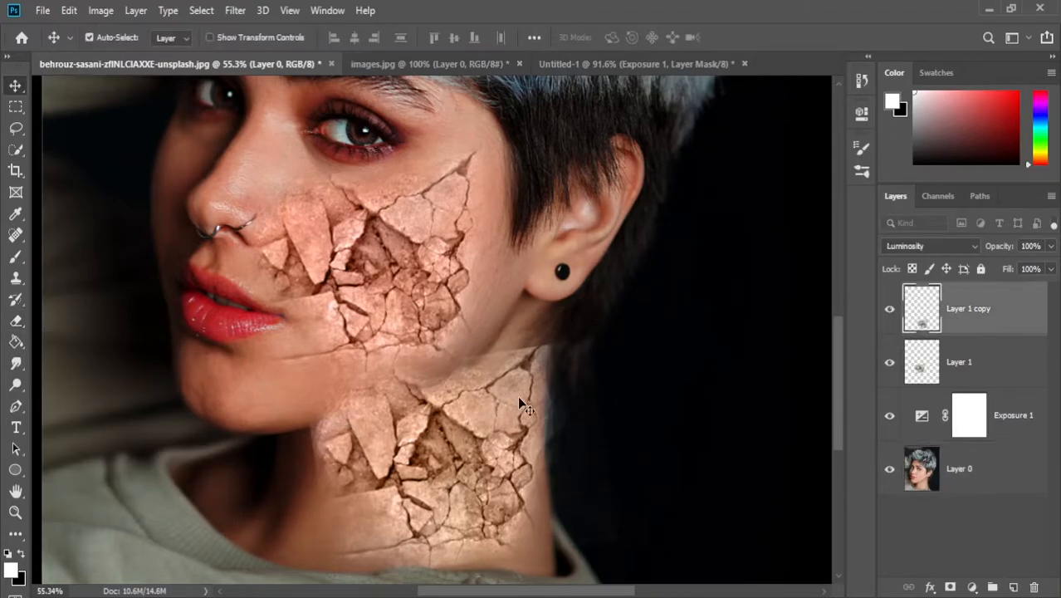
{"action": "left_click", "coordinate": [17, 322]}
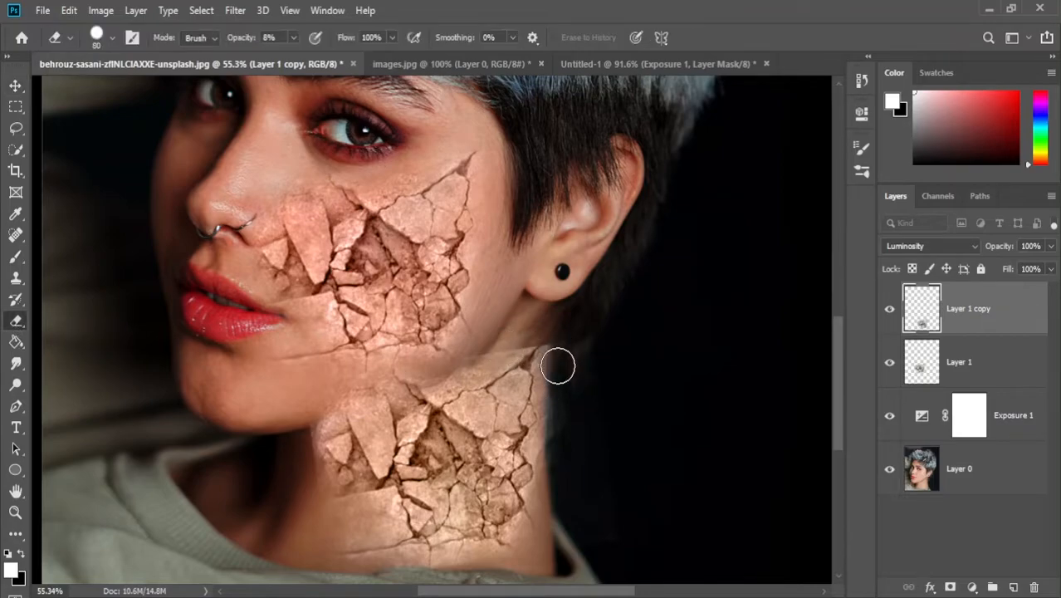
{"action": "left_click", "coordinate": [293, 37]}
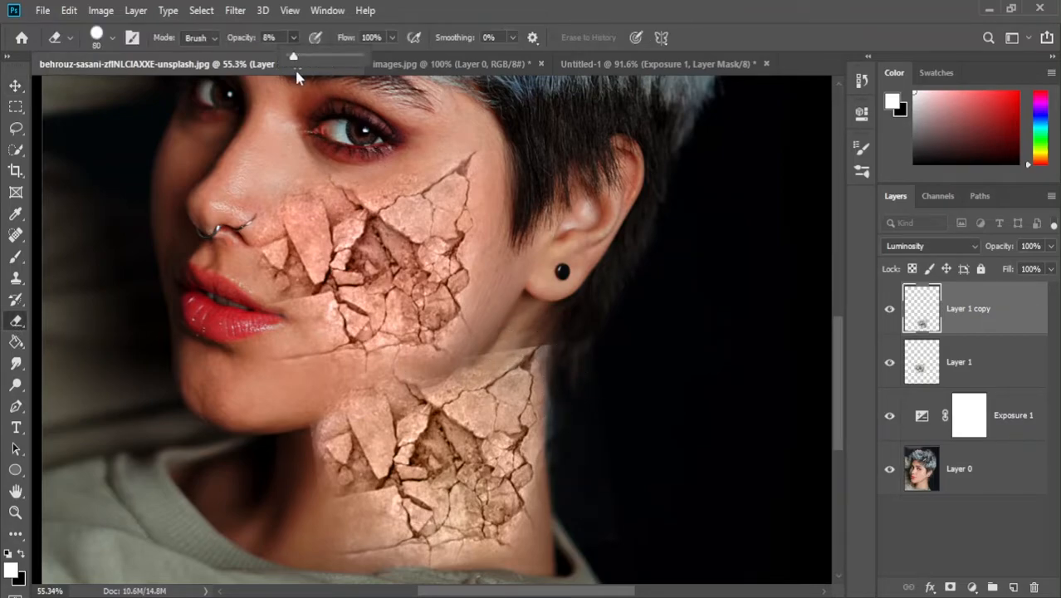
{"action": "left_click_drag", "start_coordinate": [294, 59], "coordinate": [303, 59]}
{"action": "left_click_drag", "start_coordinate": [548, 366], "coordinate": [564, 436]}
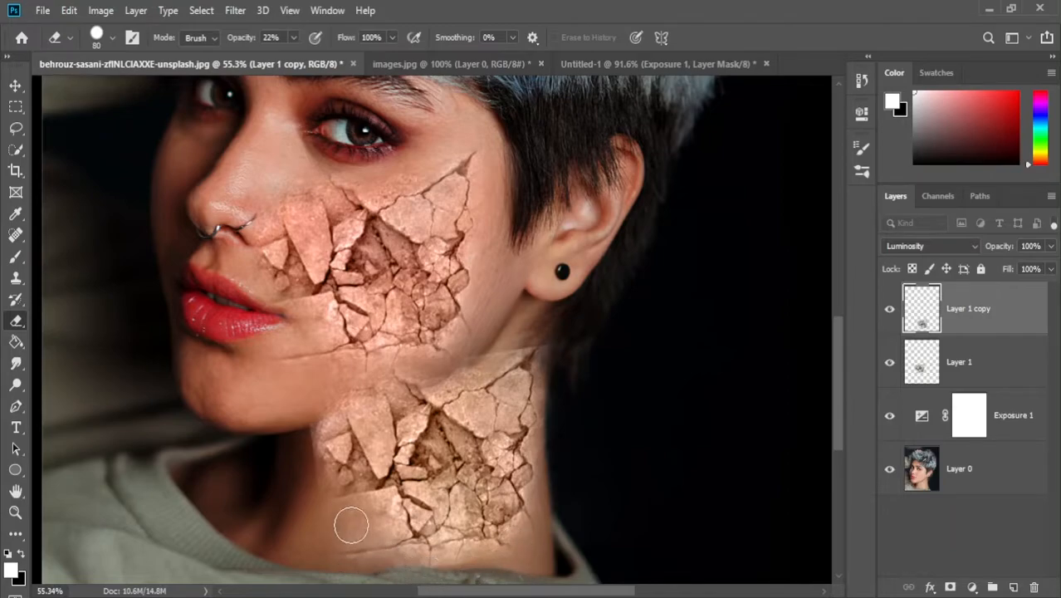
{"action": "mouse_move", "coordinate": [301, 446]}
{"action": "left_mouse_down"}
{"action": "mouse_move", "coordinate": [326, 406]}
{"action": "mouse_move", "coordinate": [384, 385]}
{"action": "mouse_move", "coordinate": [352, 416]}
{"action": "mouse_move", "coordinate": [381, 388]}
{"action": "mouse_move", "coordinate": [395, 381]}
{"action": "mouse_move", "coordinate": [364, 402]}
{"action": "mouse_move", "coordinate": [400, 388]}
{"action": "left_mouse_up"}
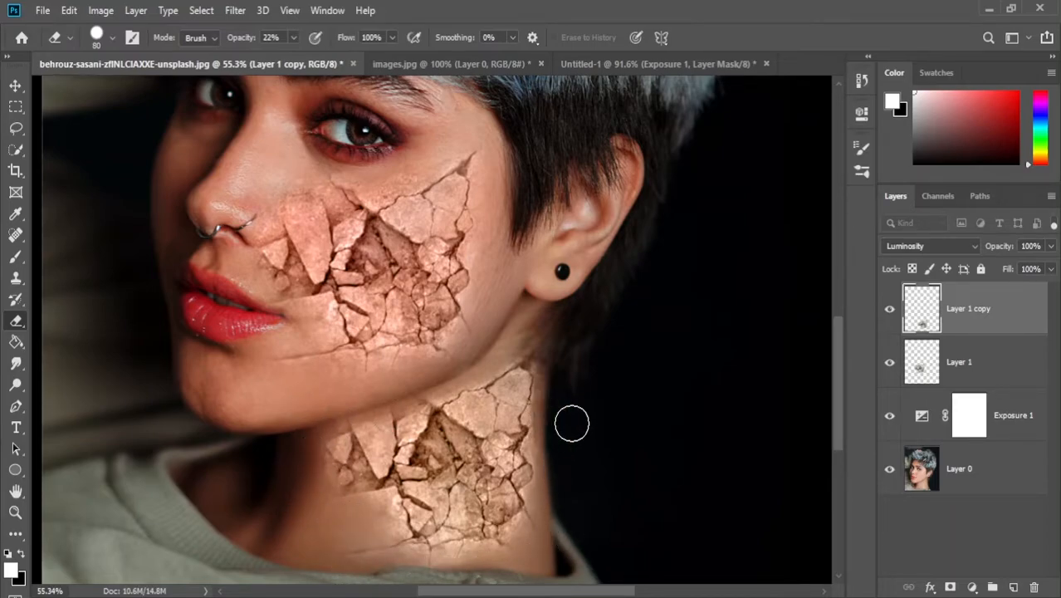
{"action": "left_click", "coordinate": [294, 37]}
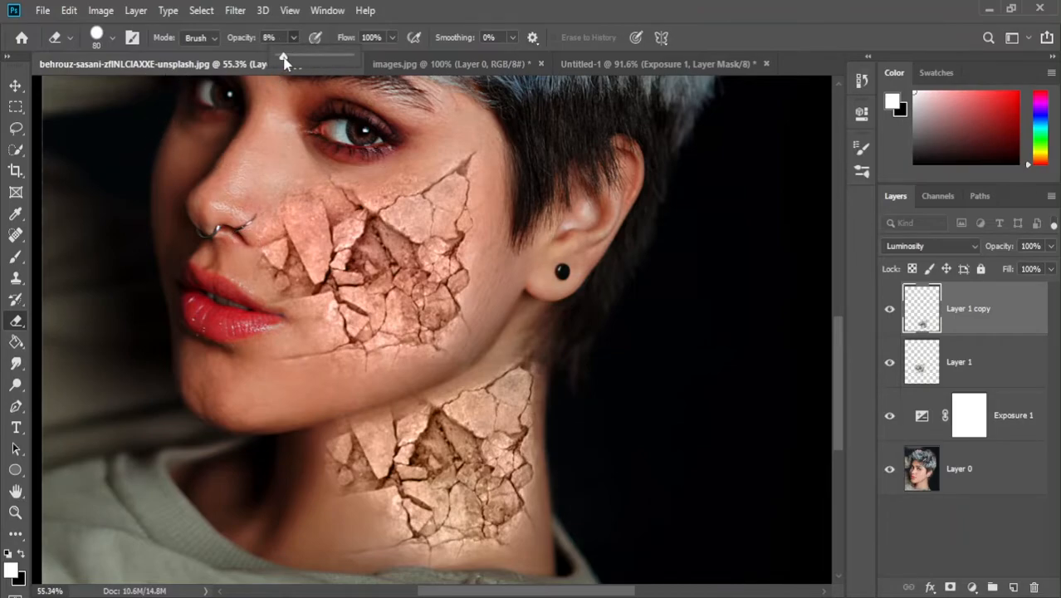
{"action": "left_click", "coordinate": [386, 476]}
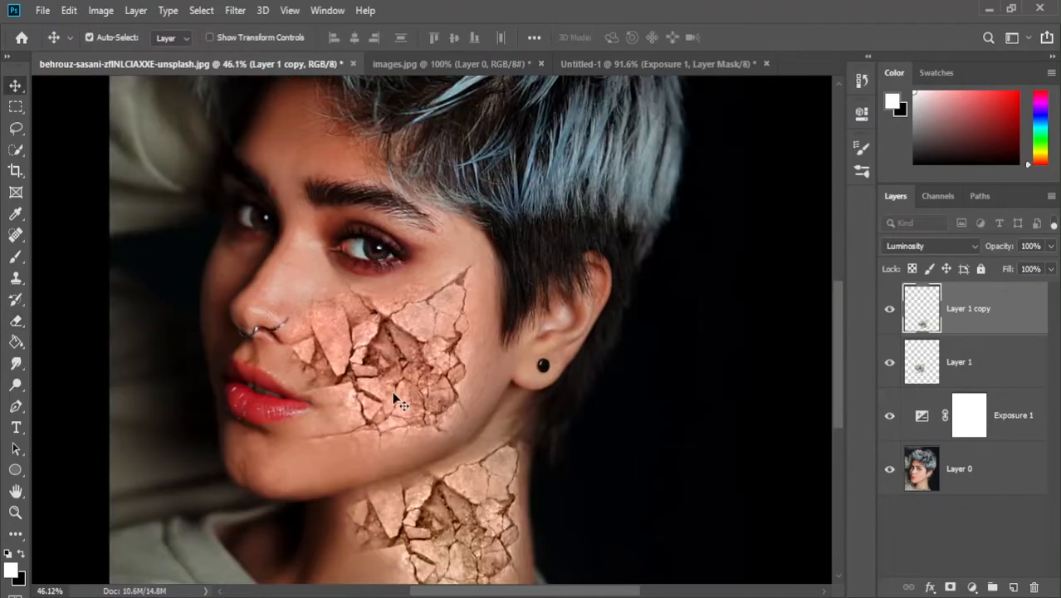
Step: Duplicate the cheek's cracked texture and move the copy up onto the forehead
{"action": "left_click_drag", "start_coordinate": [395, 398], "coordinate": [349, 189]}
{"action": "scroll", "coordinate": [359, 191], "scroll_direction": "up", "scroll_amount": 2}
{"action": "scroll", "coordinate": [357, 185], "scroll_direction": "up", "scroll_amount": 2}
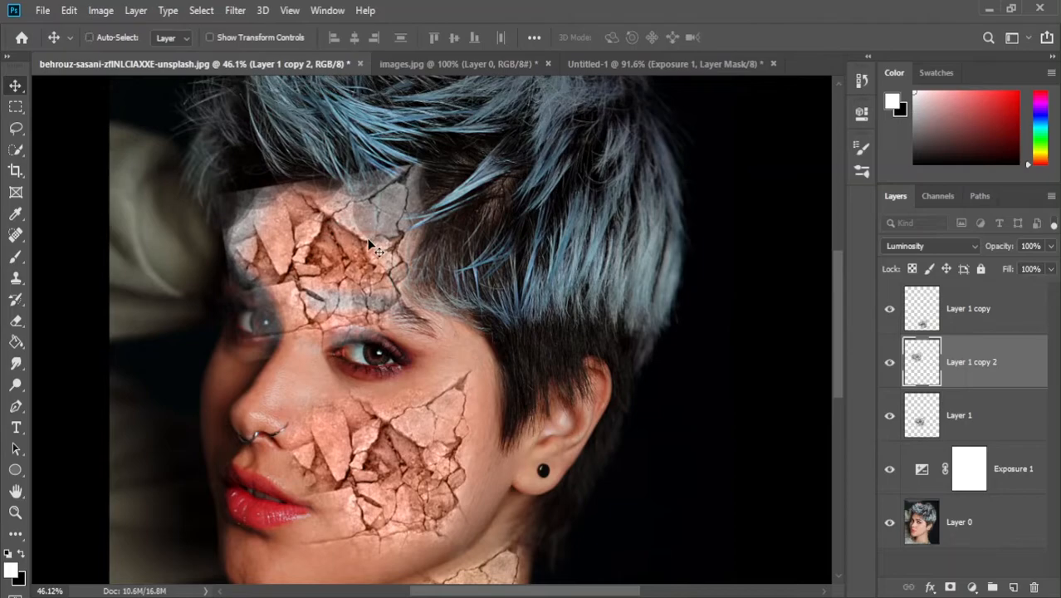
Step: Scale the duplicated forehead texture down to 55.91% and position it above the eyebrows, below the hairline
{"action": "key", "text": "ctrl+t"}
{"action": "left_click_drag", "start_coordinate": [480, 155], "coordinate": [364, 247]}
{"action": "left_click_drag", "start_coordinate": [271, 318], "coordinate": [315, 246]}
{"action": "scroll", "coordinate": [414, 324], "scroll_direction": "down", "scroll_amount": 3}
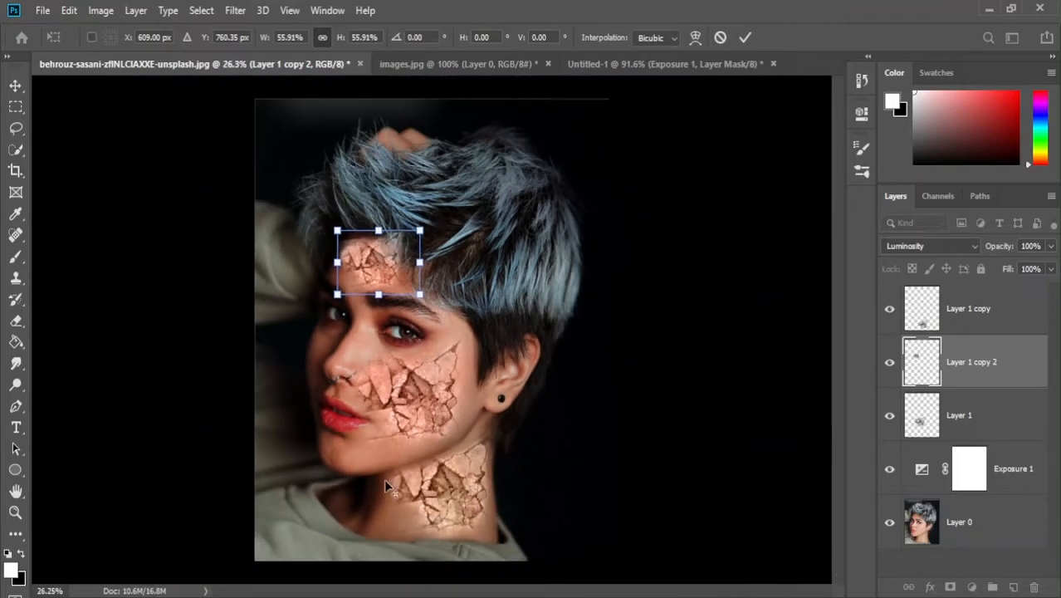
Step: Warp the forehead texture so its upper and lower edges curve with the forehead, and apply the transformation
{"action": "scroll", "coordinate": [381, 500], "scroll_direction": "up", "scroll_amount": 4}
{"action": "scroll", "coordinate": [568, 519], "scroll_direction": "up", "scroll_amount": 2}
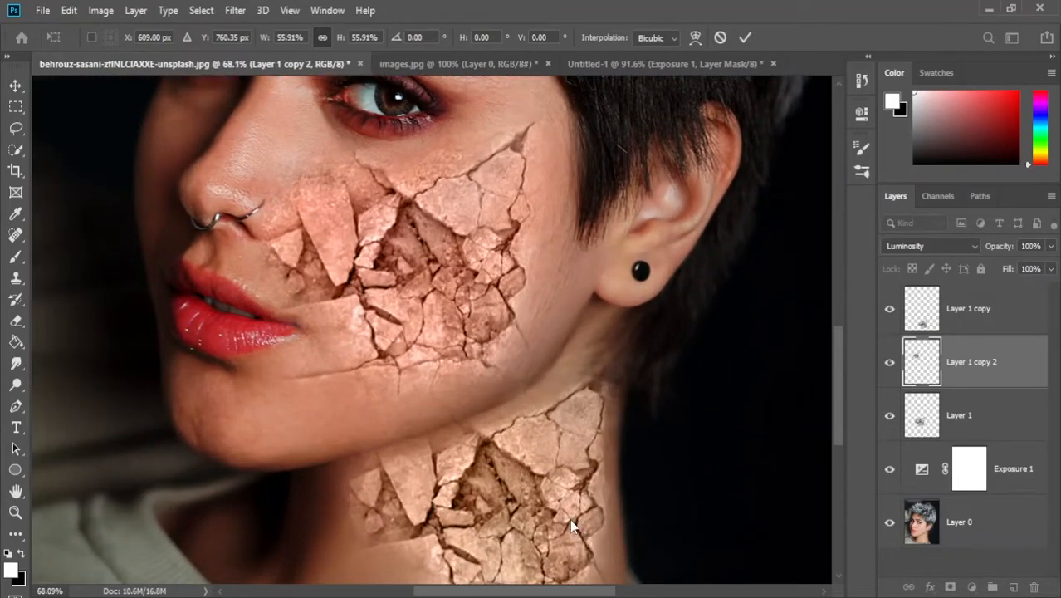
{"action": "scroll", "coordinate": [517, 424], "scroll_direction": "down", "scroll_amount": 5}
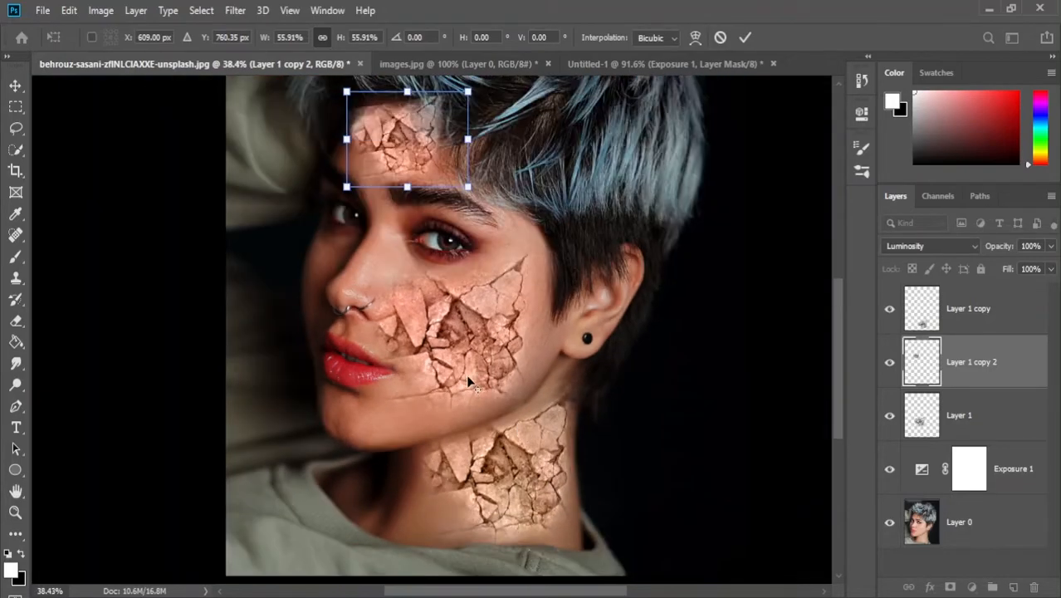
{"action": "scroll", "coordinate": [418, 286], "scroll_direction": "up", "scroll_amount": 1}
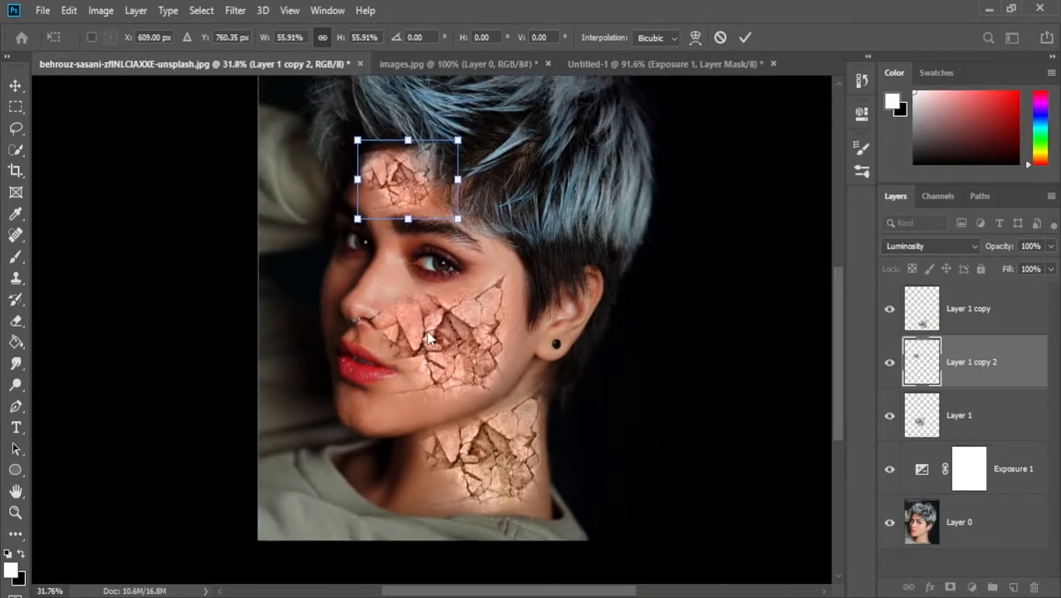
{"action": "scroll", "coordinate": [429, 337], "scroll_direction": "up", "scroll_amount": 2}
{"action": "right_click", "coordinate": [393, 222]}
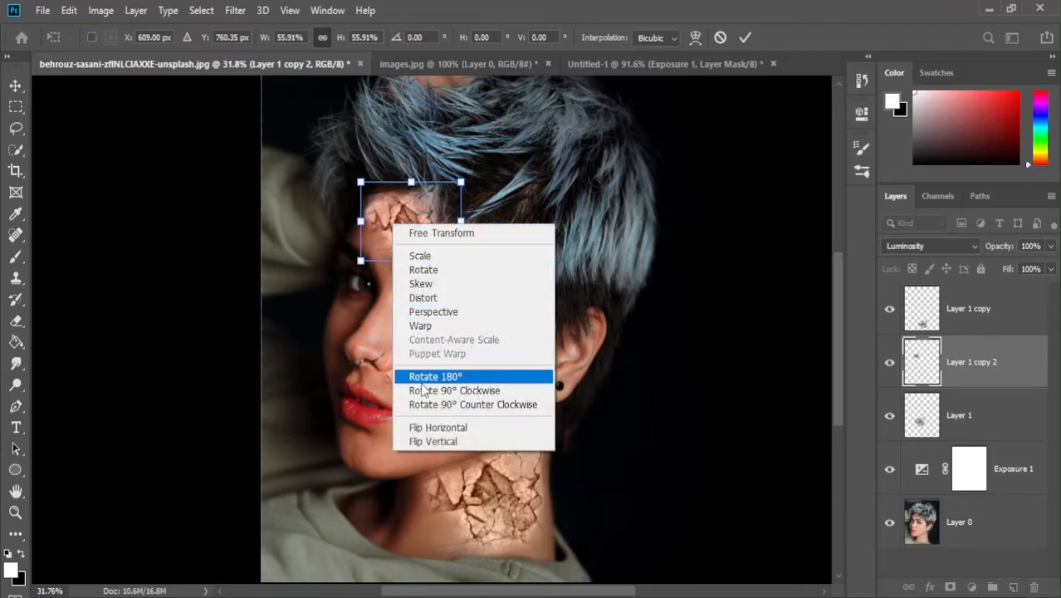
{"action": "left_click", "coordinate": [421, 326]}
{"action": "mouse_move", "coordinate": [362, 190]}
{"action": "left_mouse_down"}
{"action": "mouse_move", "coordinate": [353, 176]}
{"action": "mouse_move", "coordinate": [356, 195]}
{"action": "left_mouse_up"}
{"action": "left_click_drag", "start_coordinate": [462, 182], "coordinate": [459, 279]}
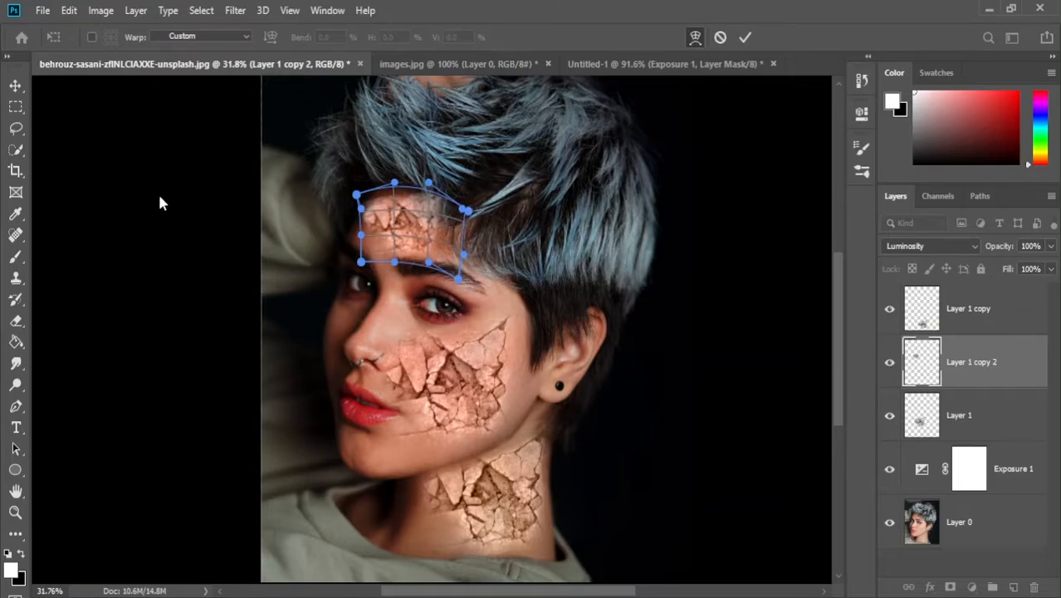
{"action": "left_click", "coordinate": [15, 86]}
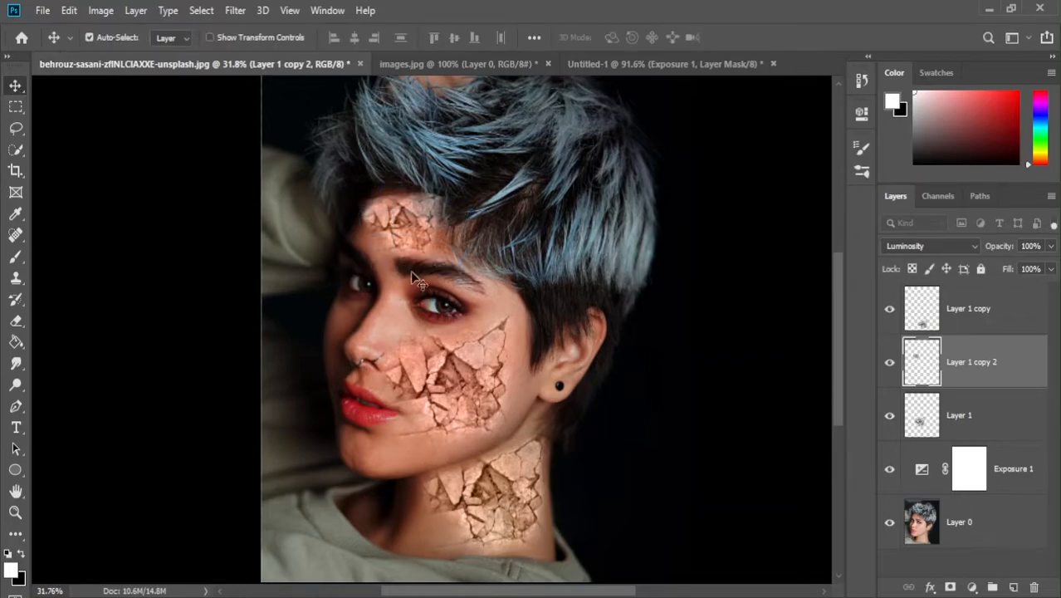
Step: Erase the forehead texture's upper edge along the hairline with a 125 px Eraser at 16% opacity
{"action": "left_click", "coordinate": [18, 324]}
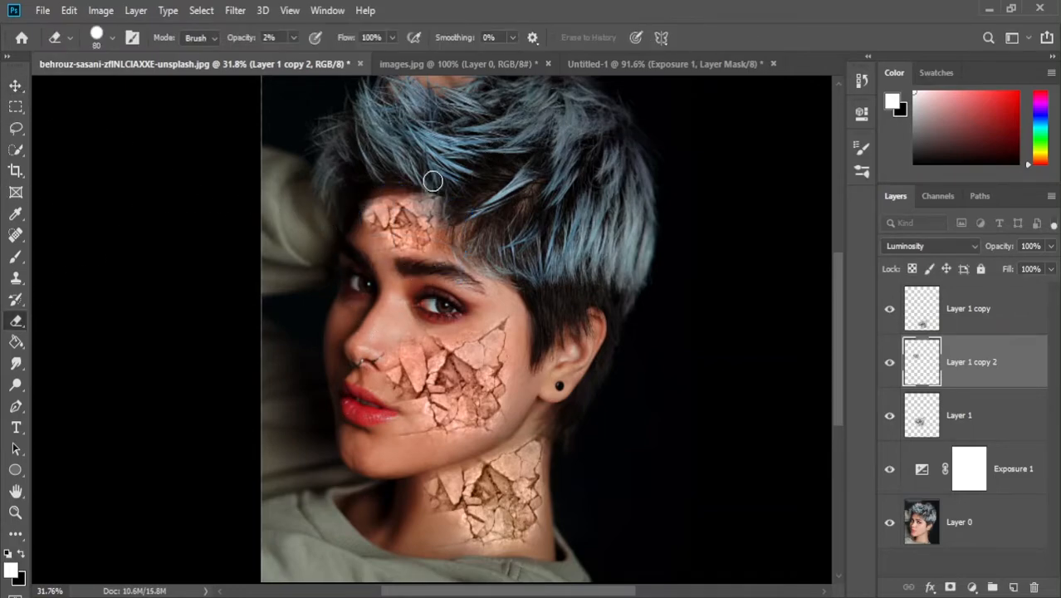
{"action": "key", "text": "bracketright"}
{"action": "key", "text": "bracketright"}
{"action": "key", "text": "bracketright"}
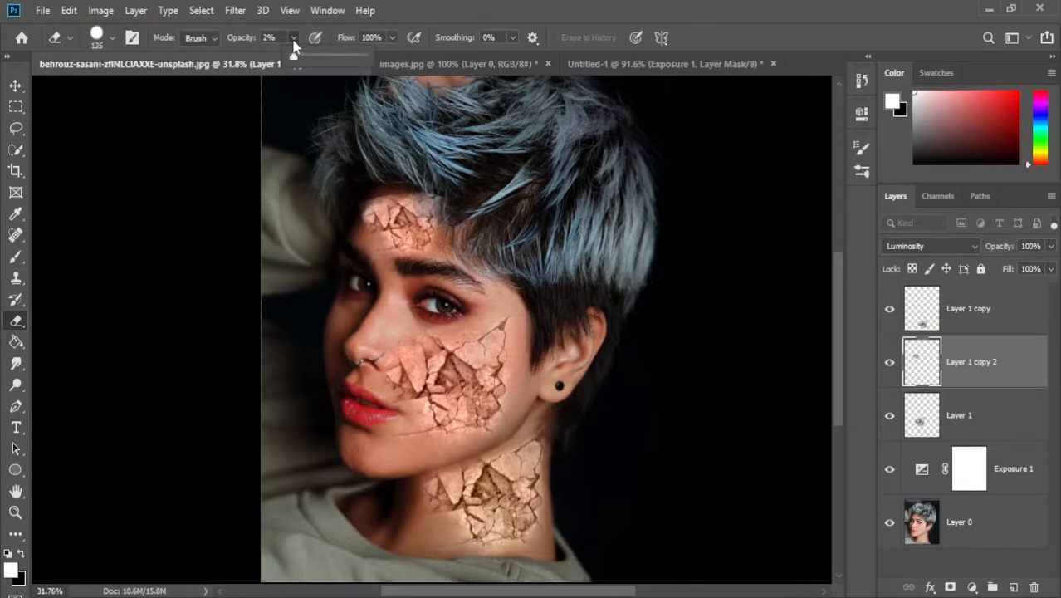
{"action": "mouse_move", "coordinate": [429, 198]}
{"action": "left_mouse_down"}
{"action": "mouse_move", "coordinate": [426, 177]}
{"action": "mouse_move", "coordinate": [443, 197]}
{"action": "mouse_move", "coordinate": [432, 173]}
{"action": "left_mouse_up"}
{"action": "mouse_move", "coordinate": [357, 179]}
{"action": "left_mouse_down"}
{"action": "mouse_move", "coordinate": [360, 206]}
{"action": "mouse_move", "coordinate": [381, 185]}
{"action": "left_mouse_up"}
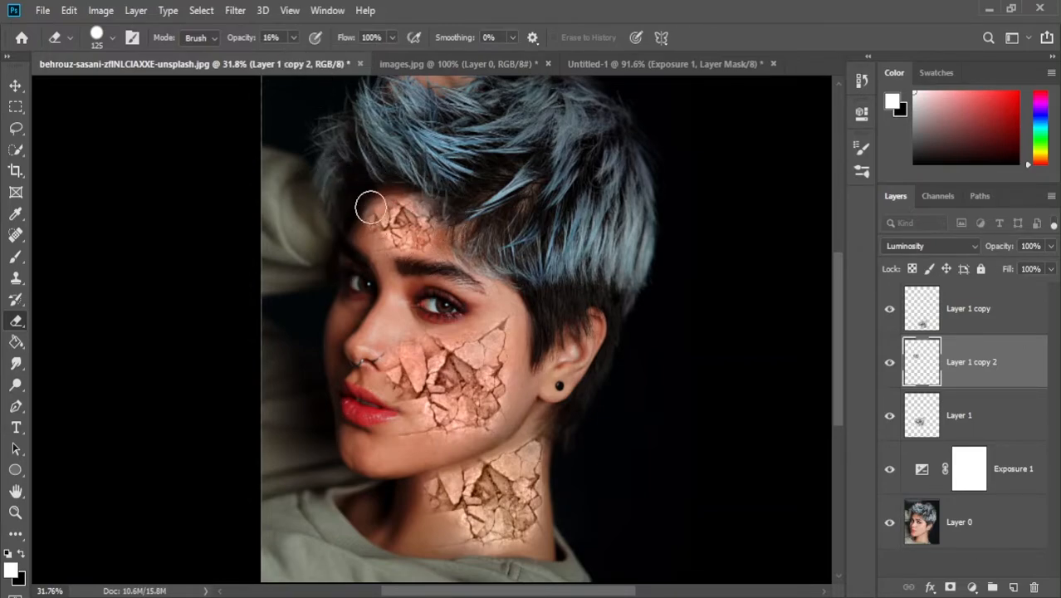
Step: Lower the Eraser opacity to 10% and soften the forehead texture's upper and outer edges into the skin
{"action": "left_click", "coordinate": [294, 38]}
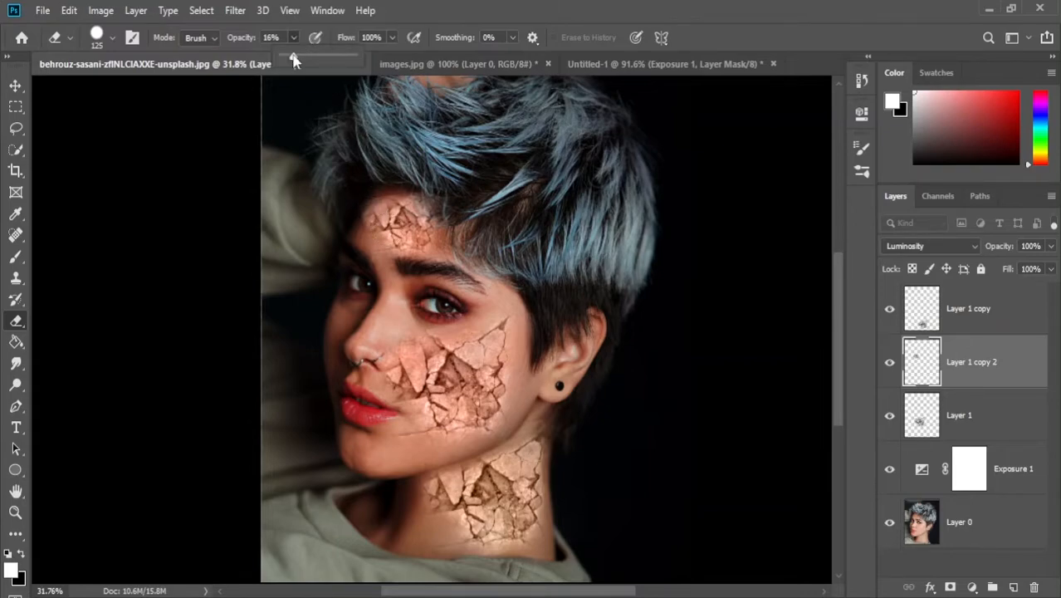
{"action": "left_click", "coordinate": [414, 212]}
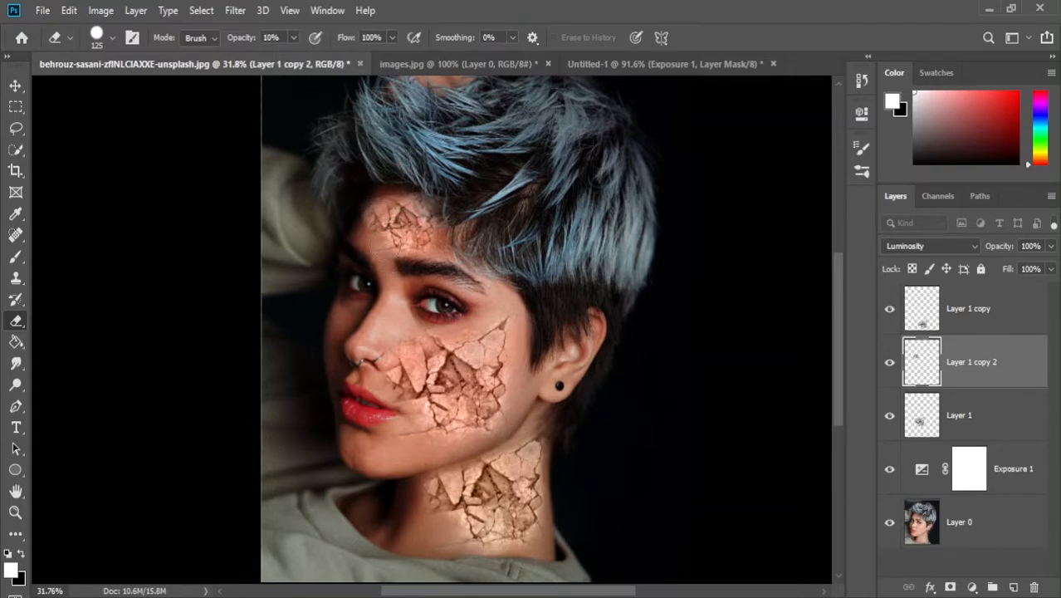
{"action": "left_click", "coordinate": [429, 211]}
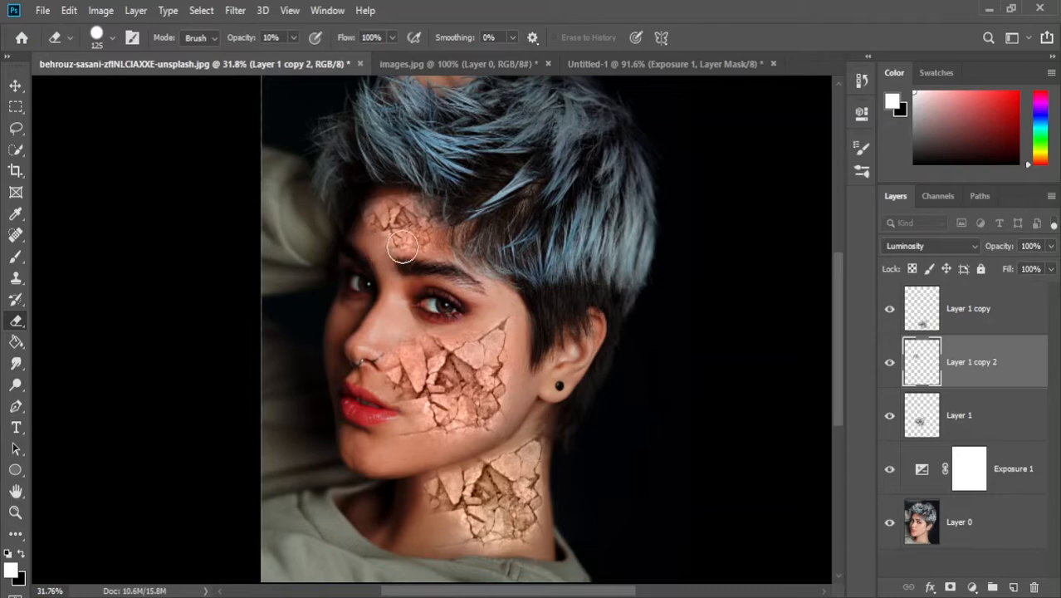
{"action": "left_click_drag", "start_coordinate": [376, 224], "coordinate": [375, 212]}
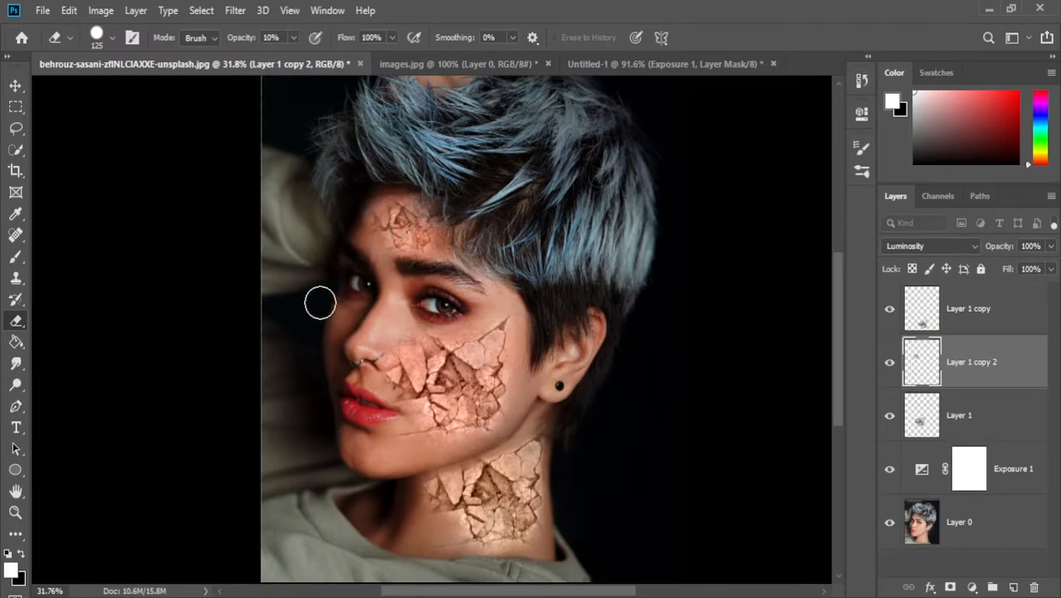
{"action": "scroll", "coordinate": [391, 251], "scroll_direction": "up", "scroll_amount": 3}
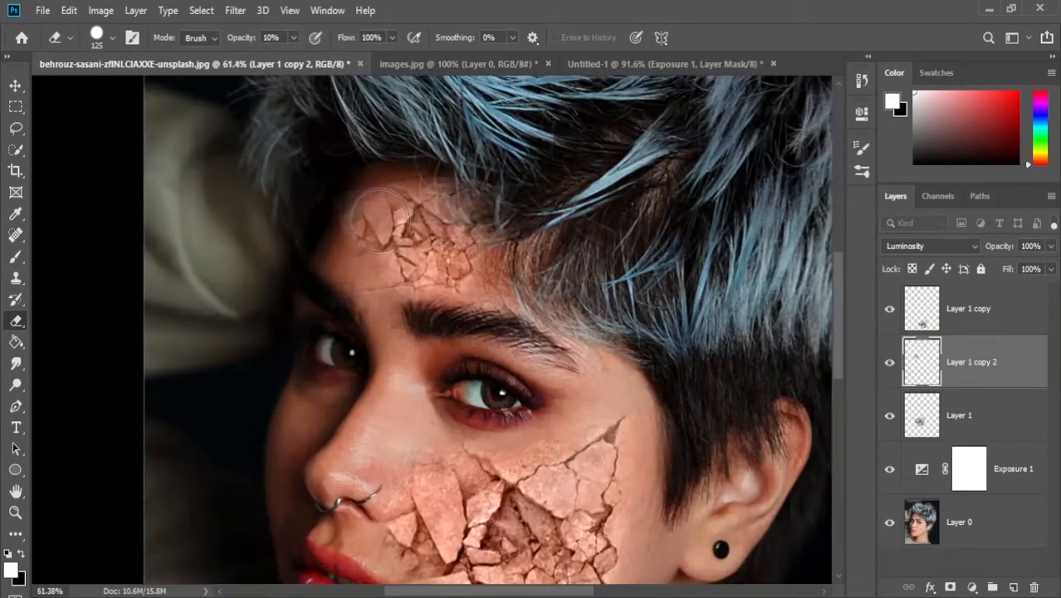